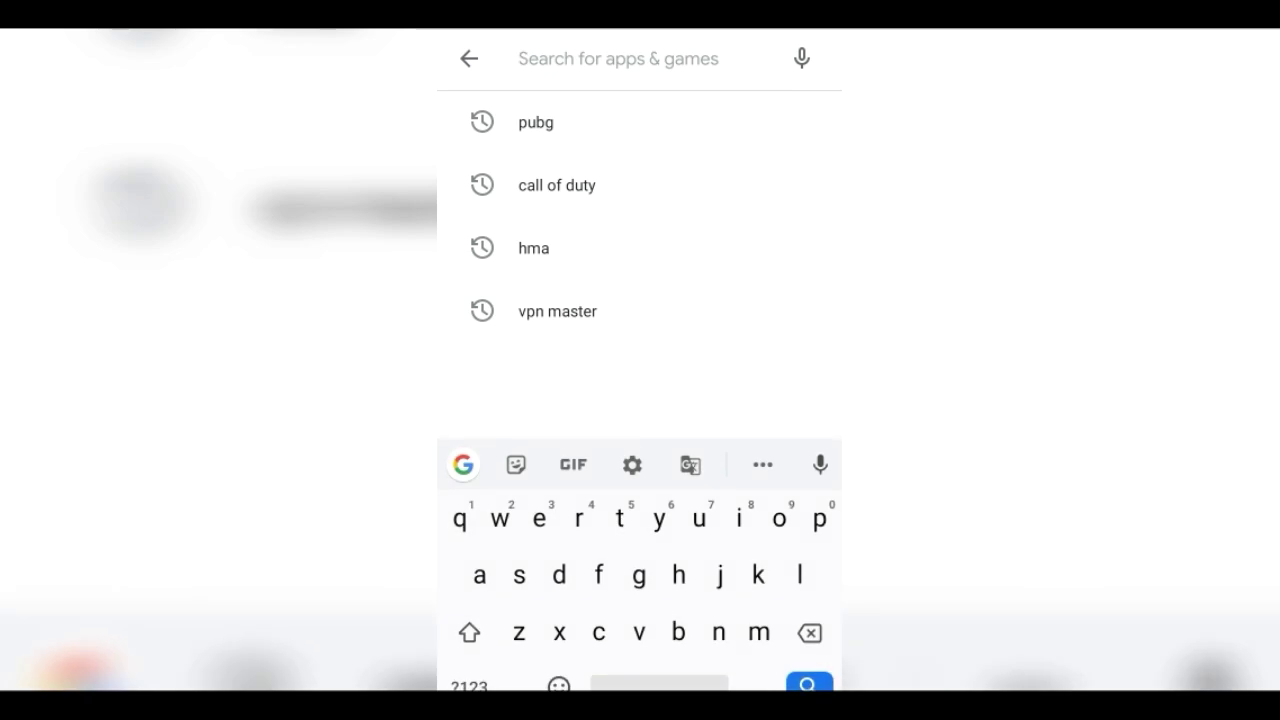
Search the Play Store for 'we char', go to WeChat's store page and launch the app.
type("we char")
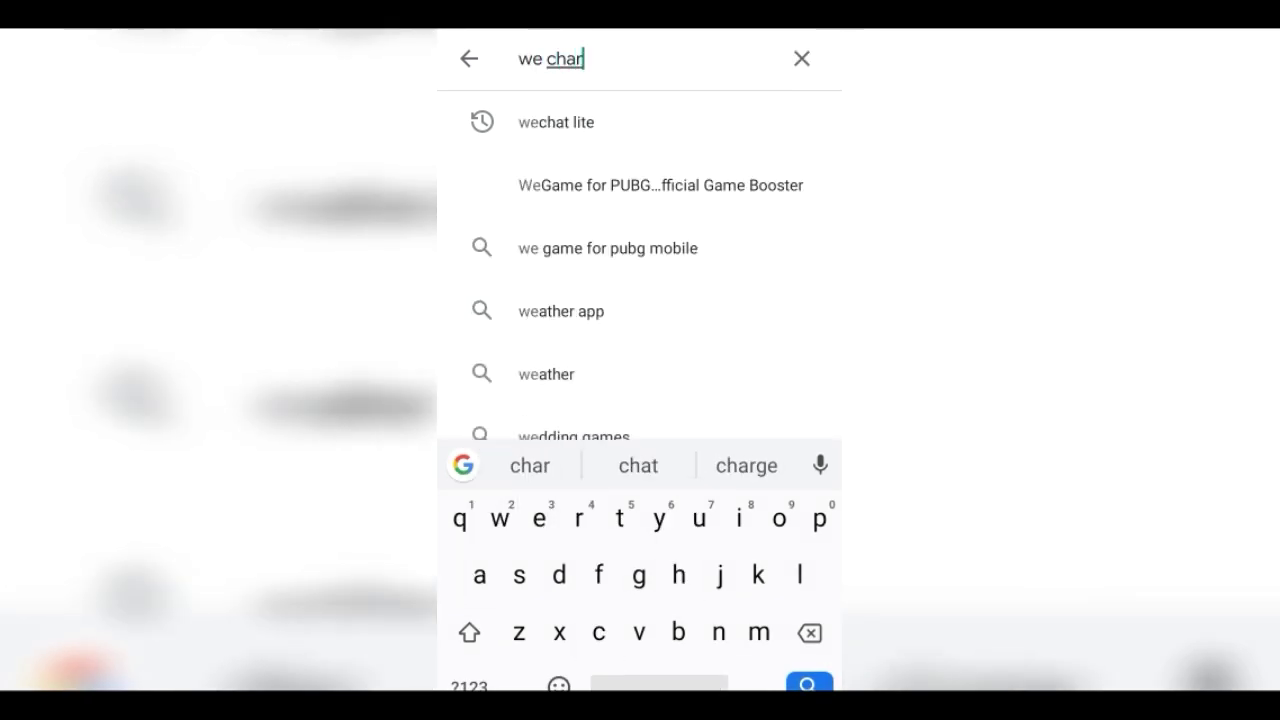
left_click(545, 149)
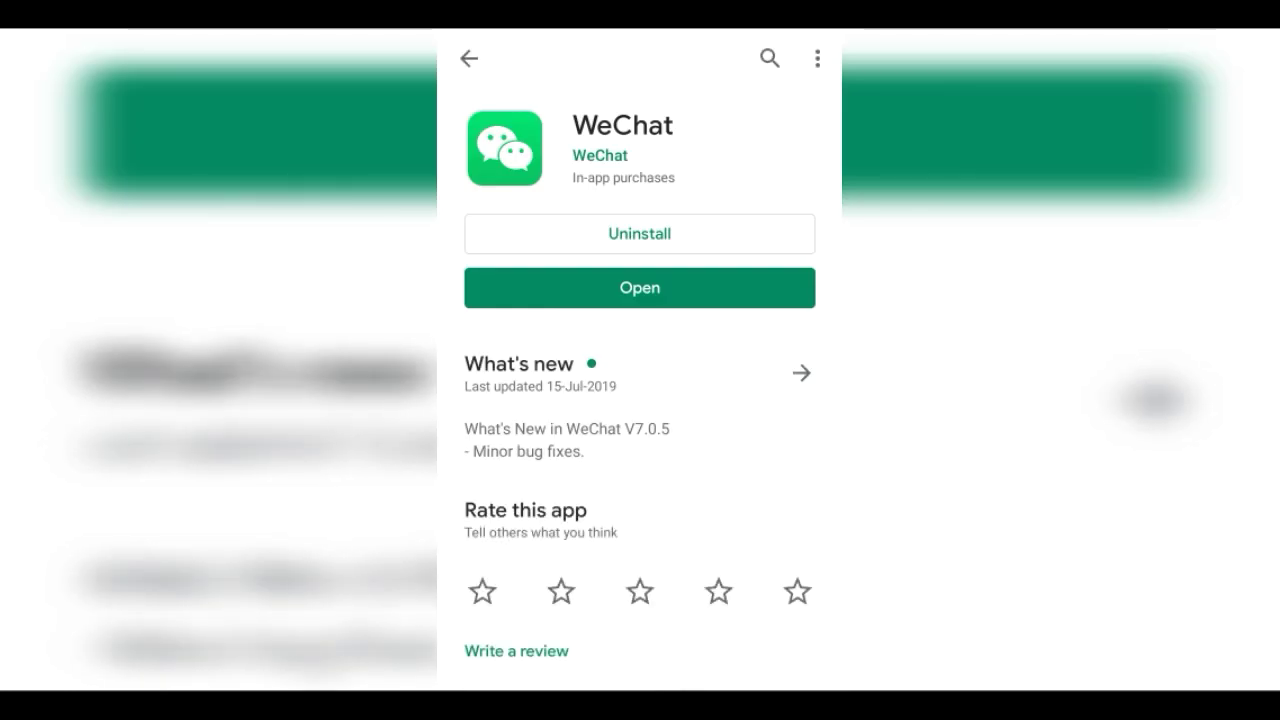
left_click(640, 288)
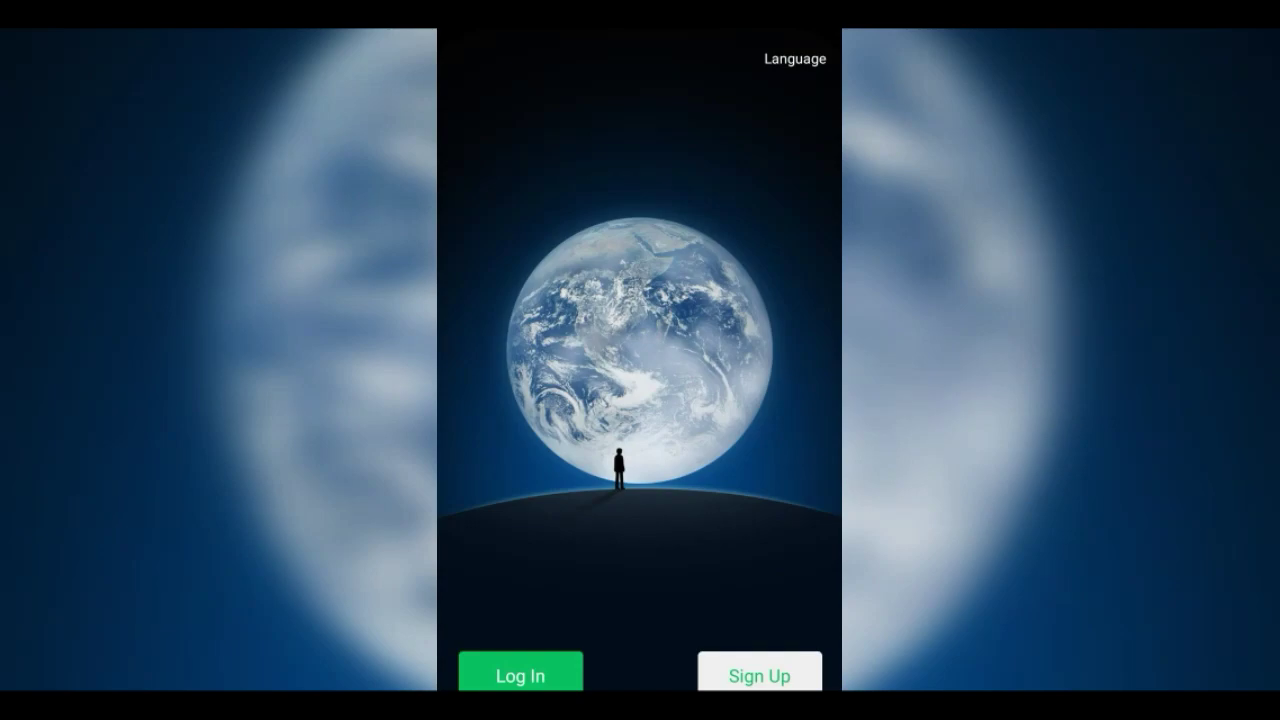
Start a mobile-number sign-up, enter the user's full name and set the region to India (+91).
left_click(760, 676)
left_click(560, 620)
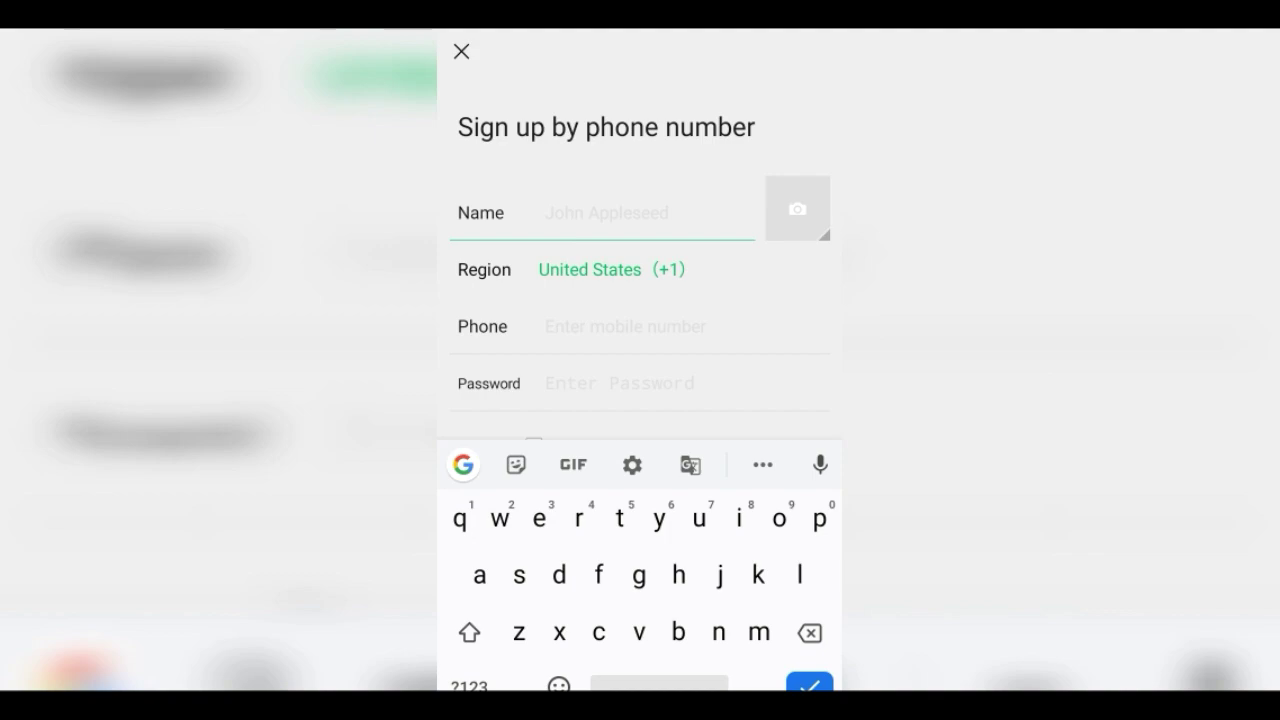
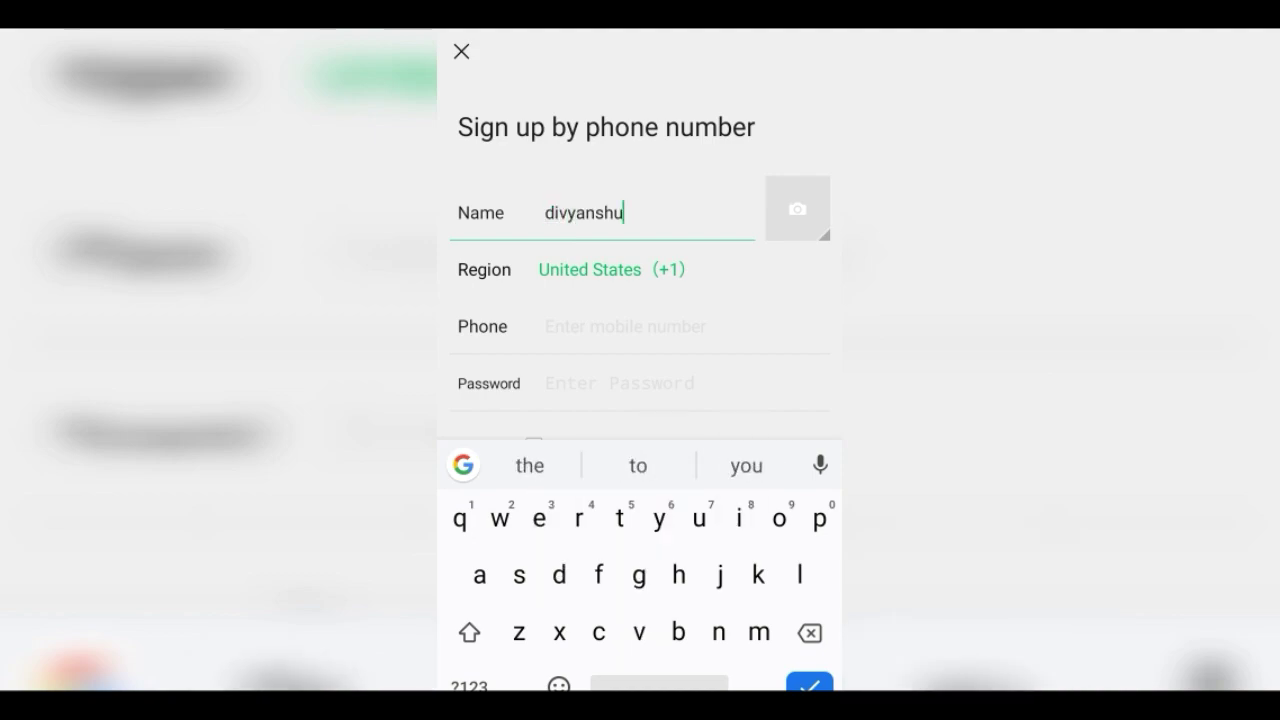
left_click(625, 326)
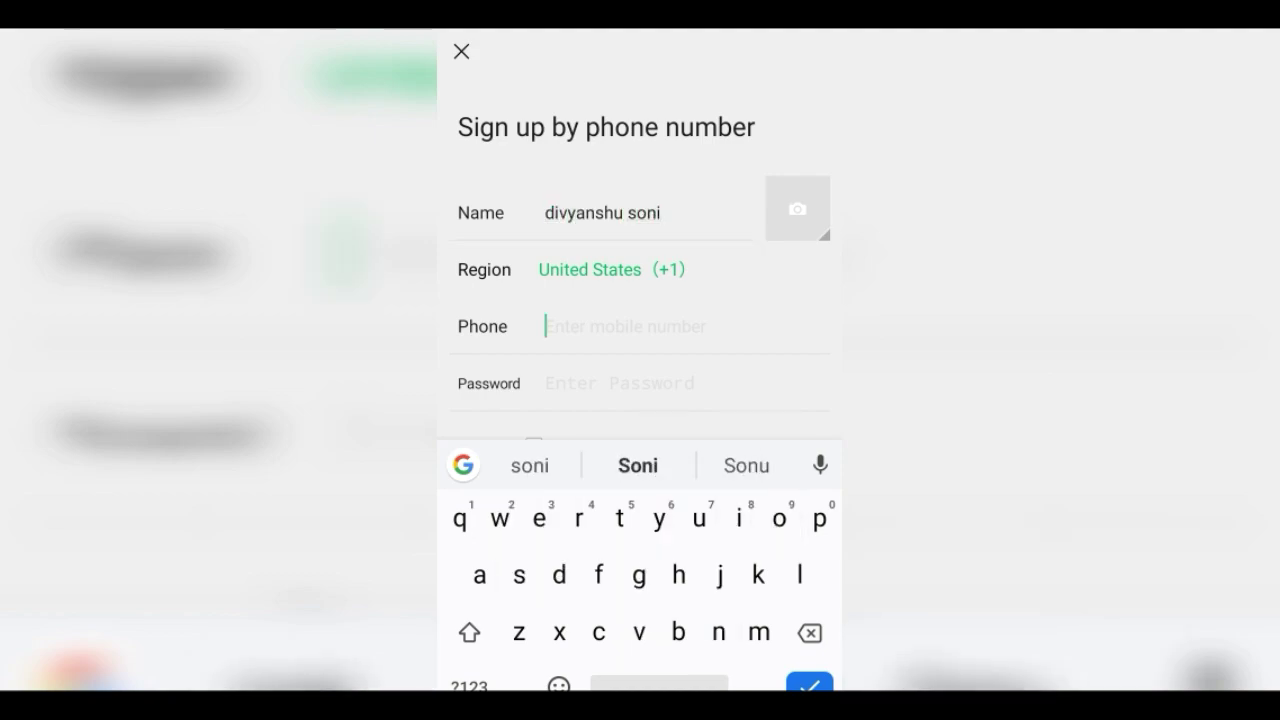
left_click(590, 269)
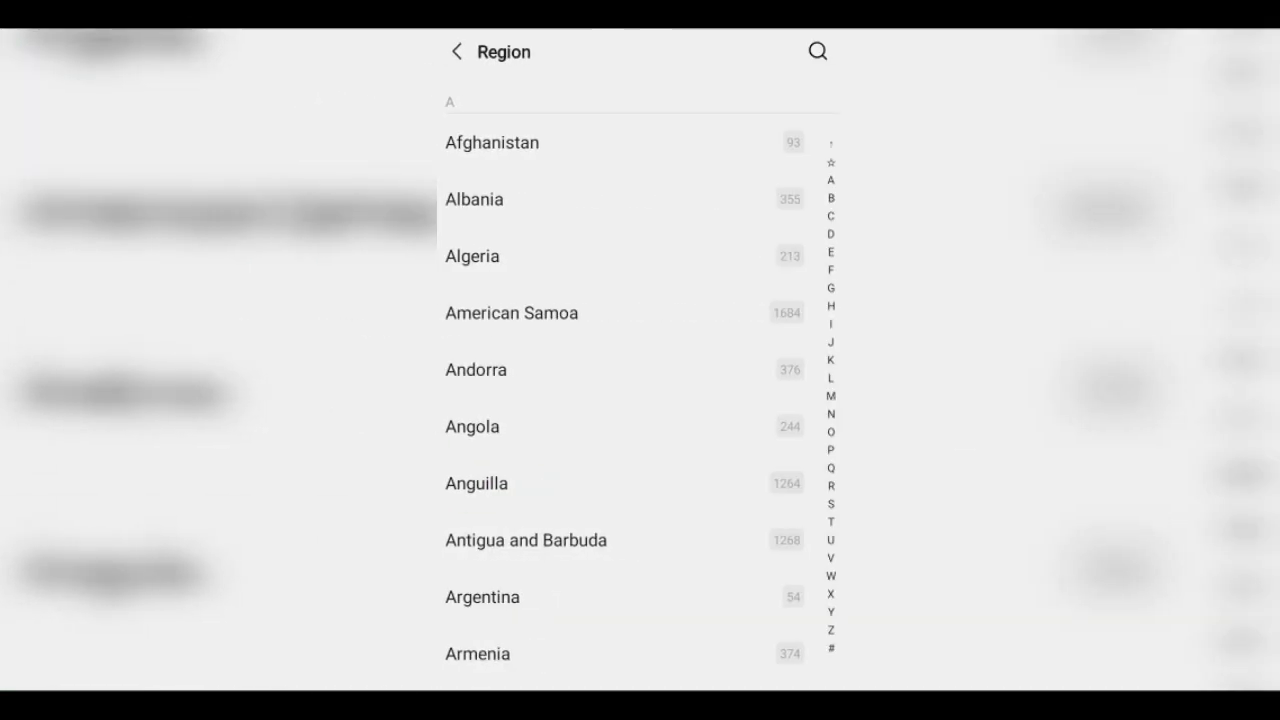
left_click(830, 323)
left_click(490, 200)
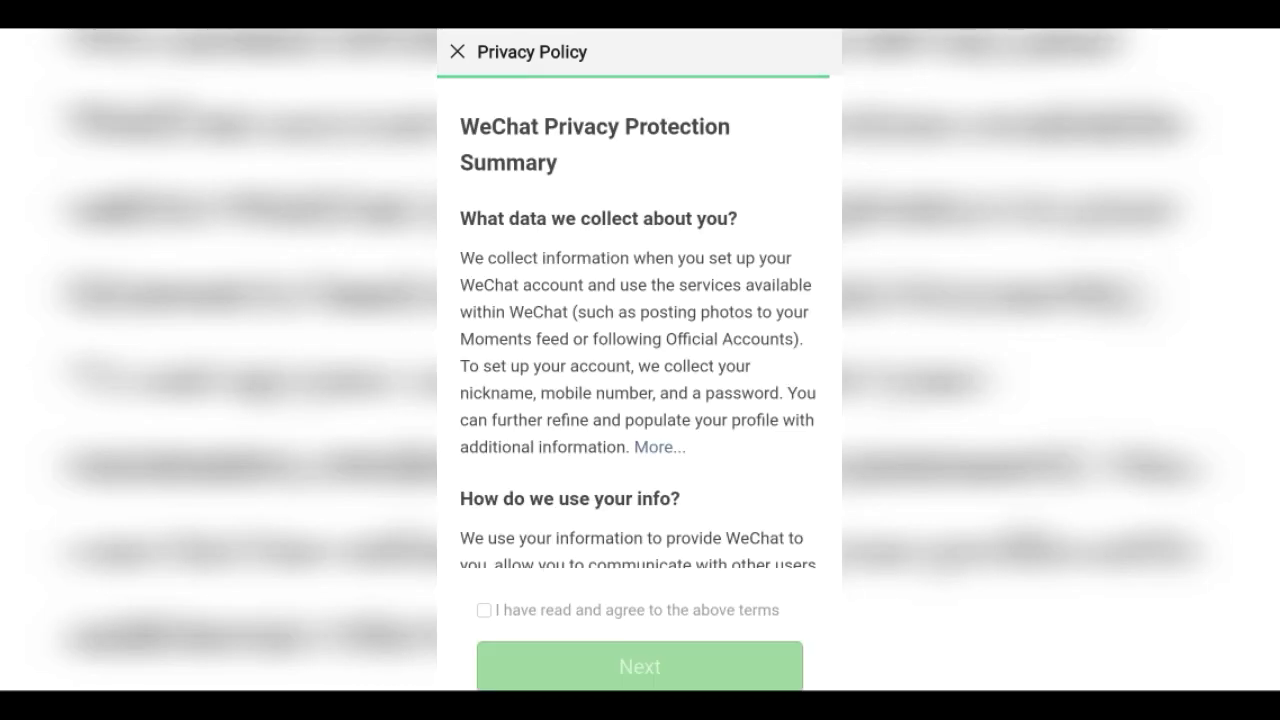
Read through the Privacy Policy to the end and continue past it as agreed.
scroll(639, 320, "down", 20)
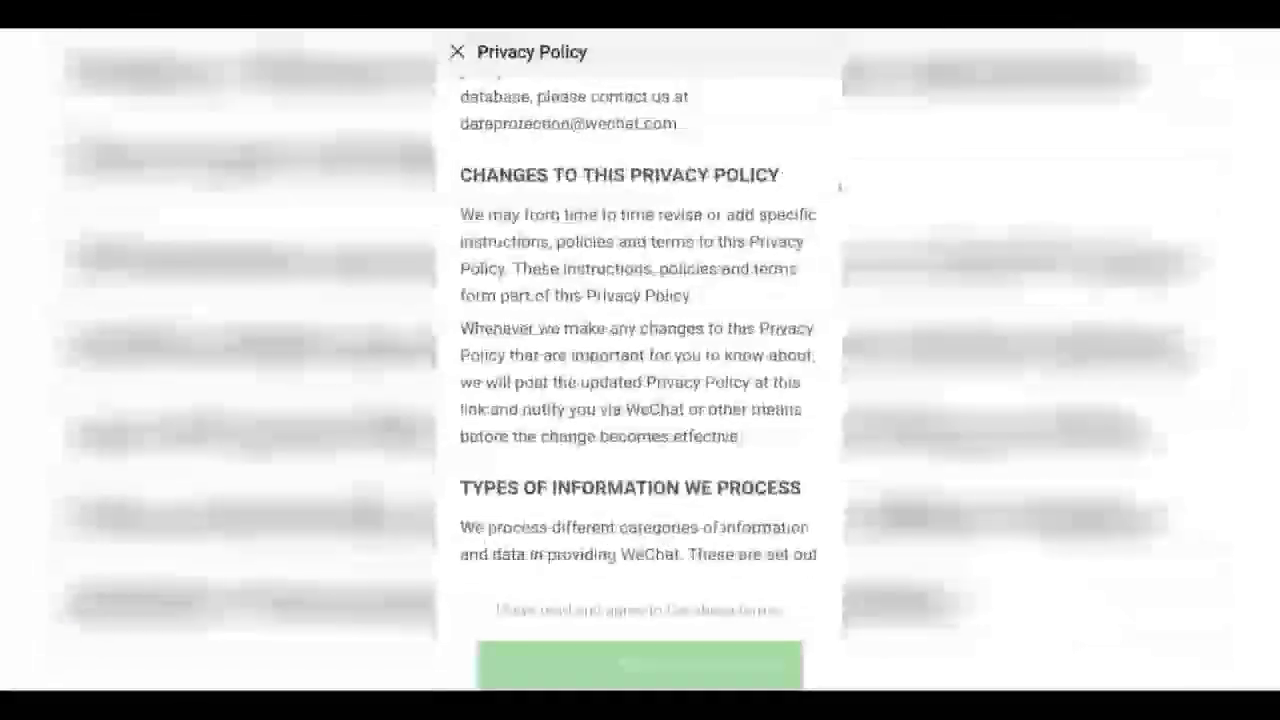
scroll(639, 320, "down", 20)
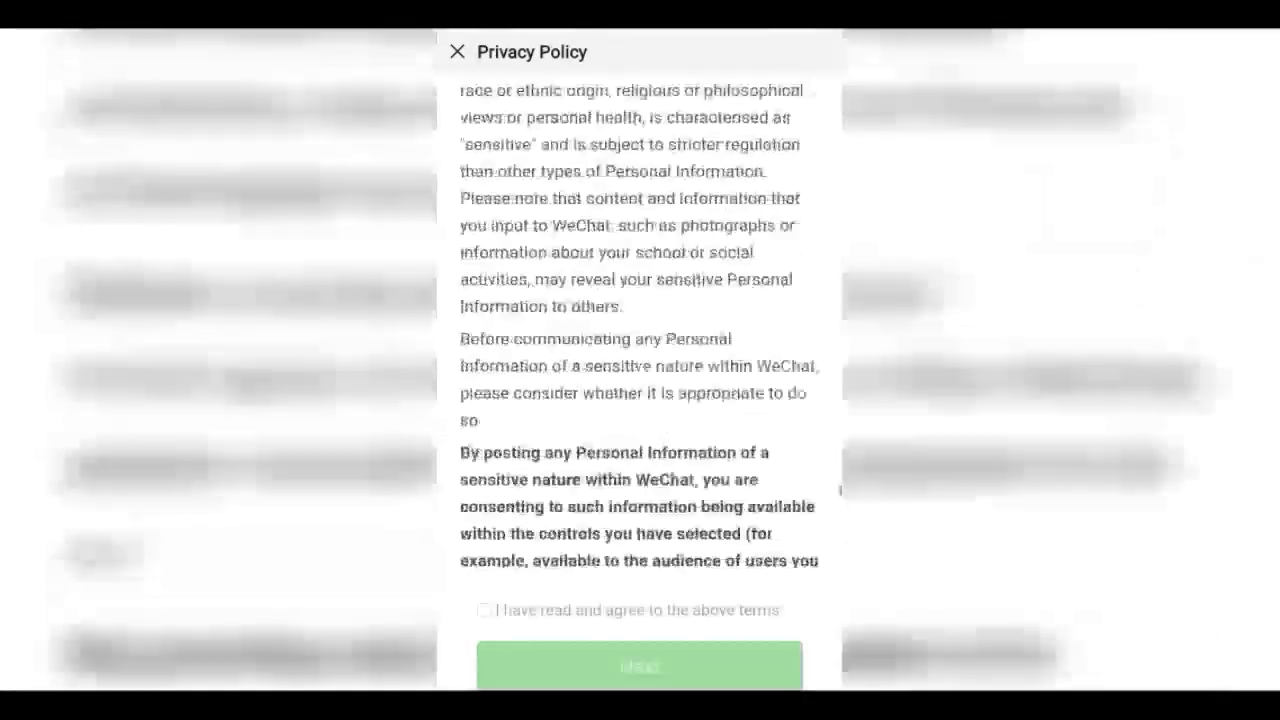
scroll(639, 320, "down", 20)
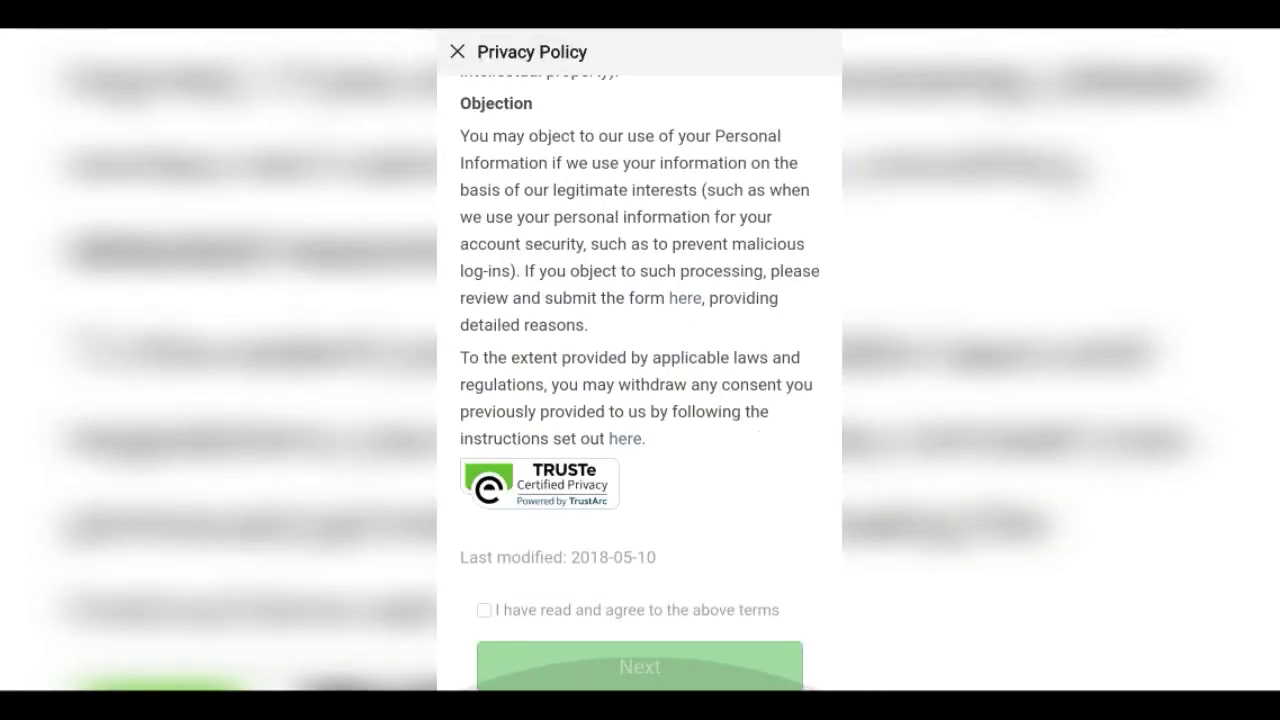
left_click(639, 666)
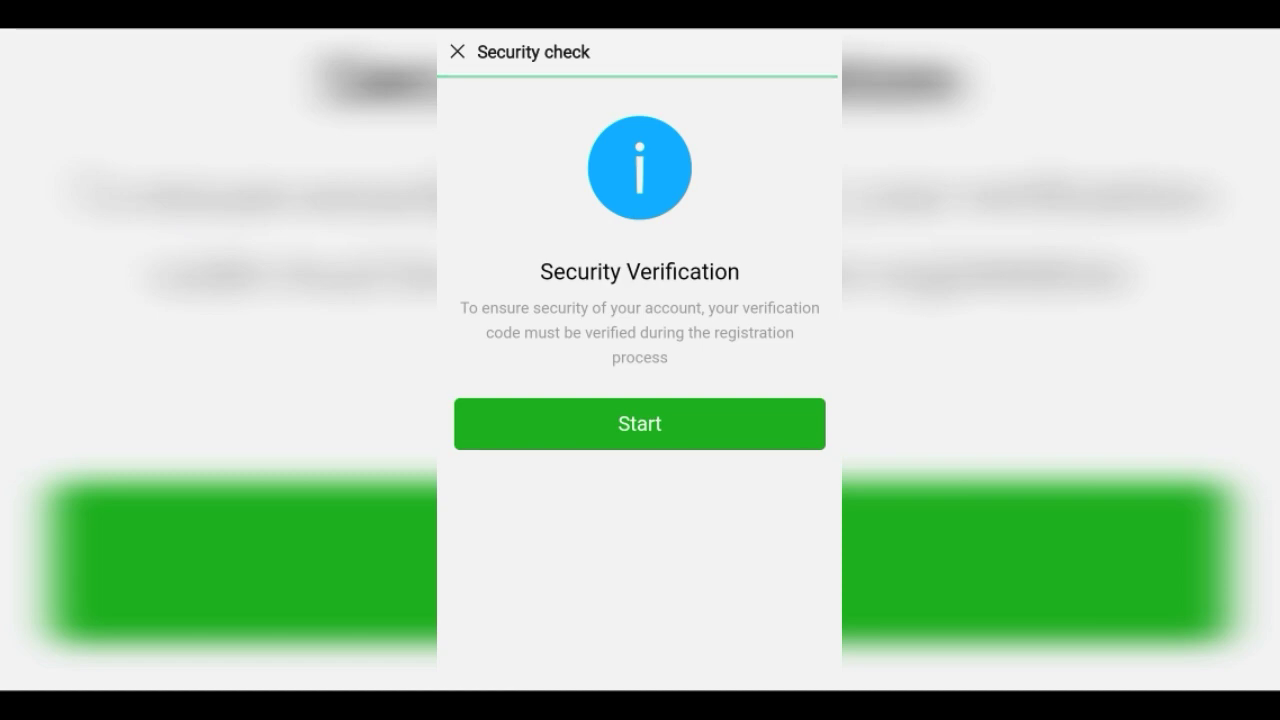
Start the security check and slide the puzzle piece into the koala picture's gap.
left_click(640, 424)
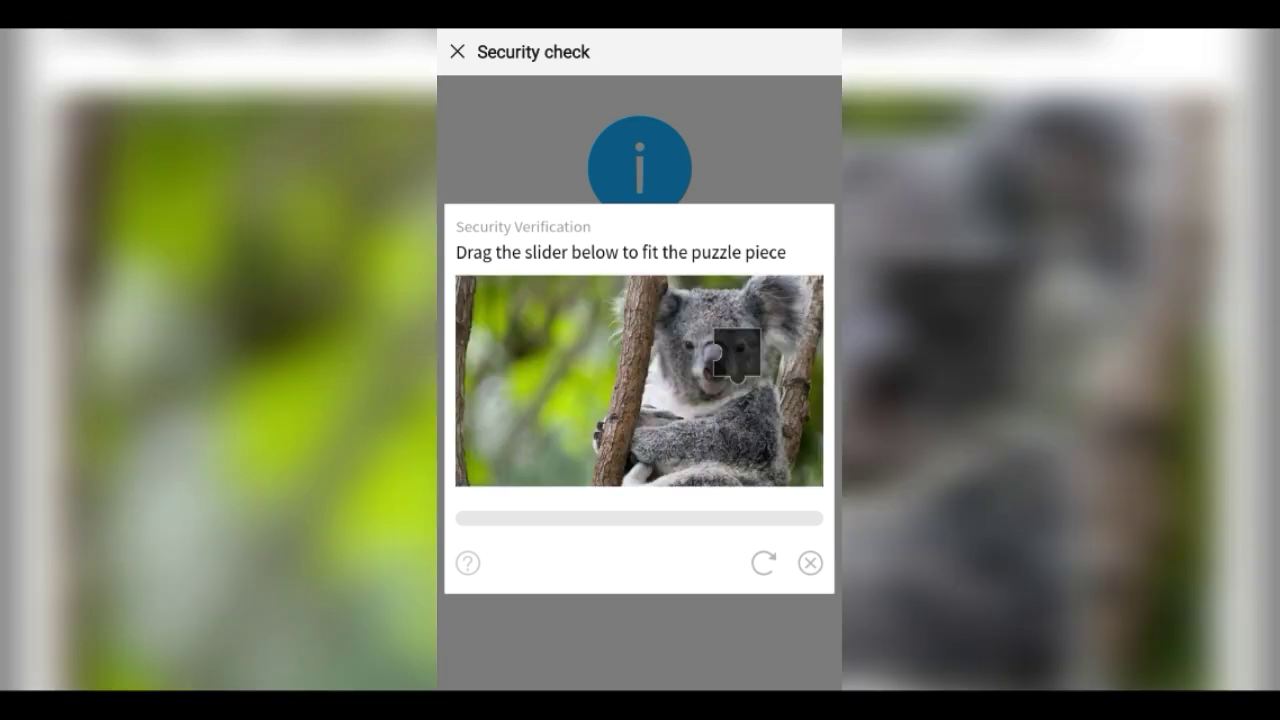
left_click_drag(490, 517, 736, 517)
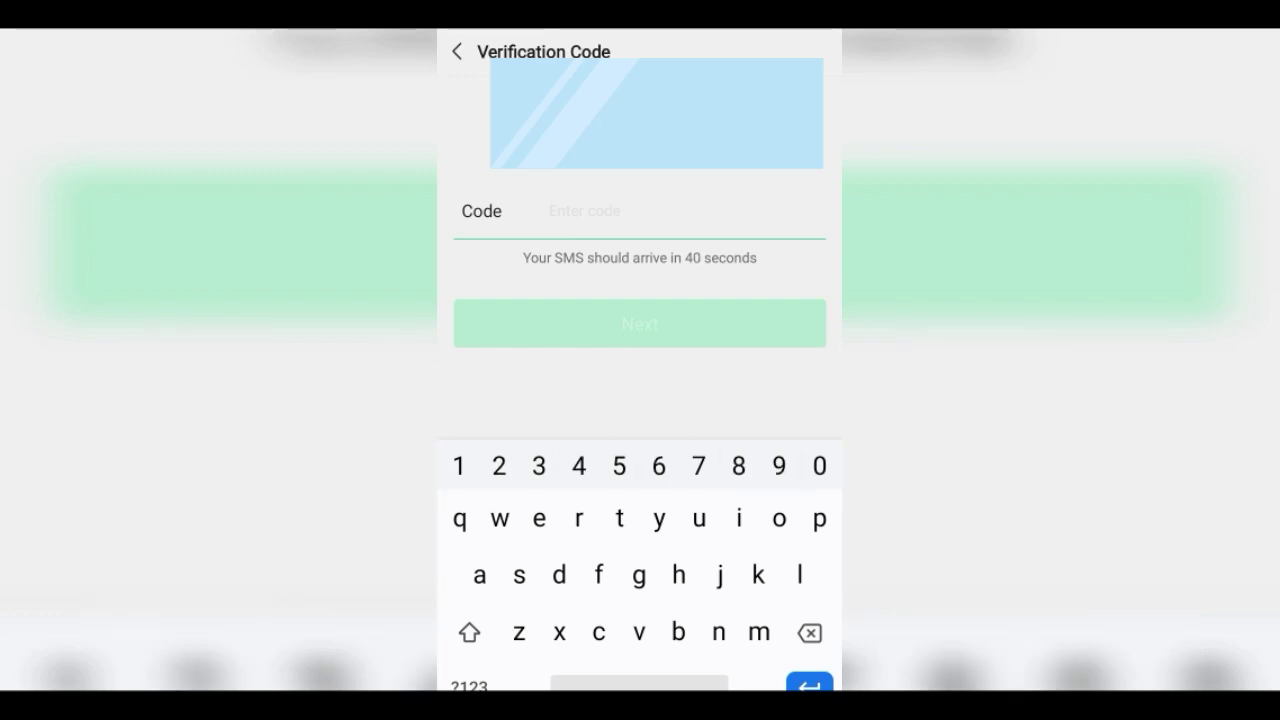
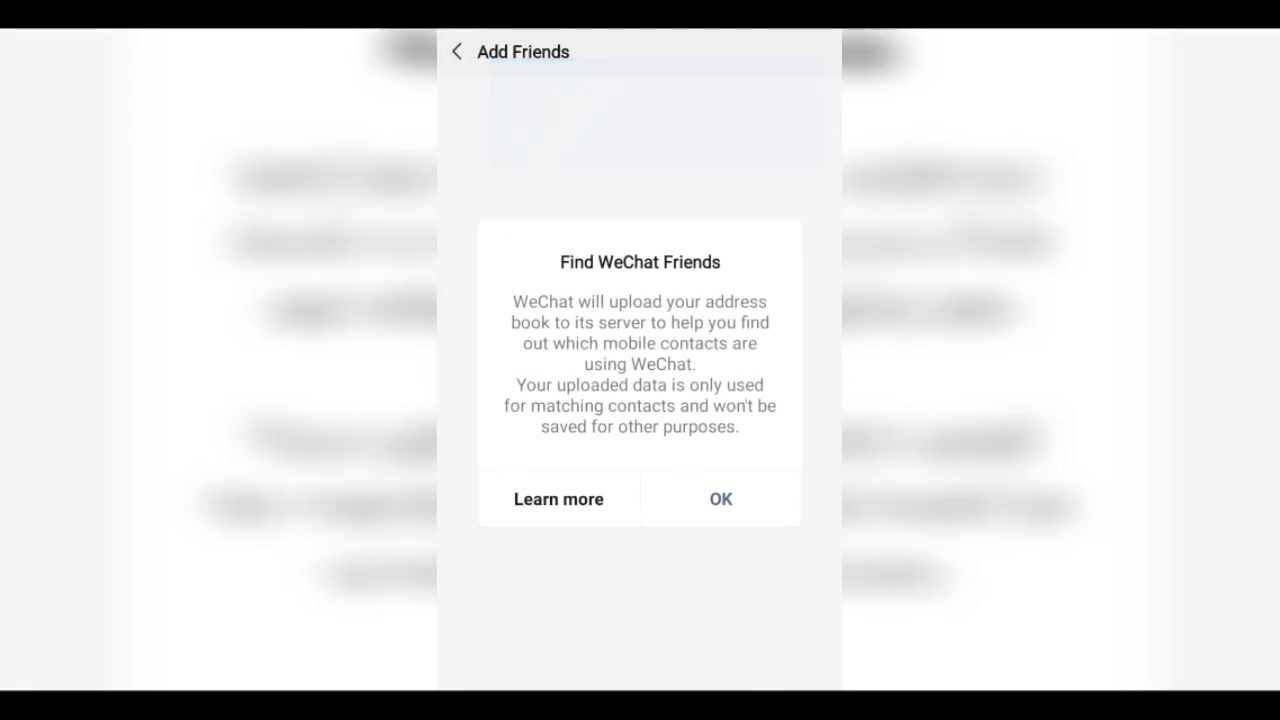
Accept the Find WeChat Friends prompt with OK and switch to the Me tab.
left_click(721, 499)
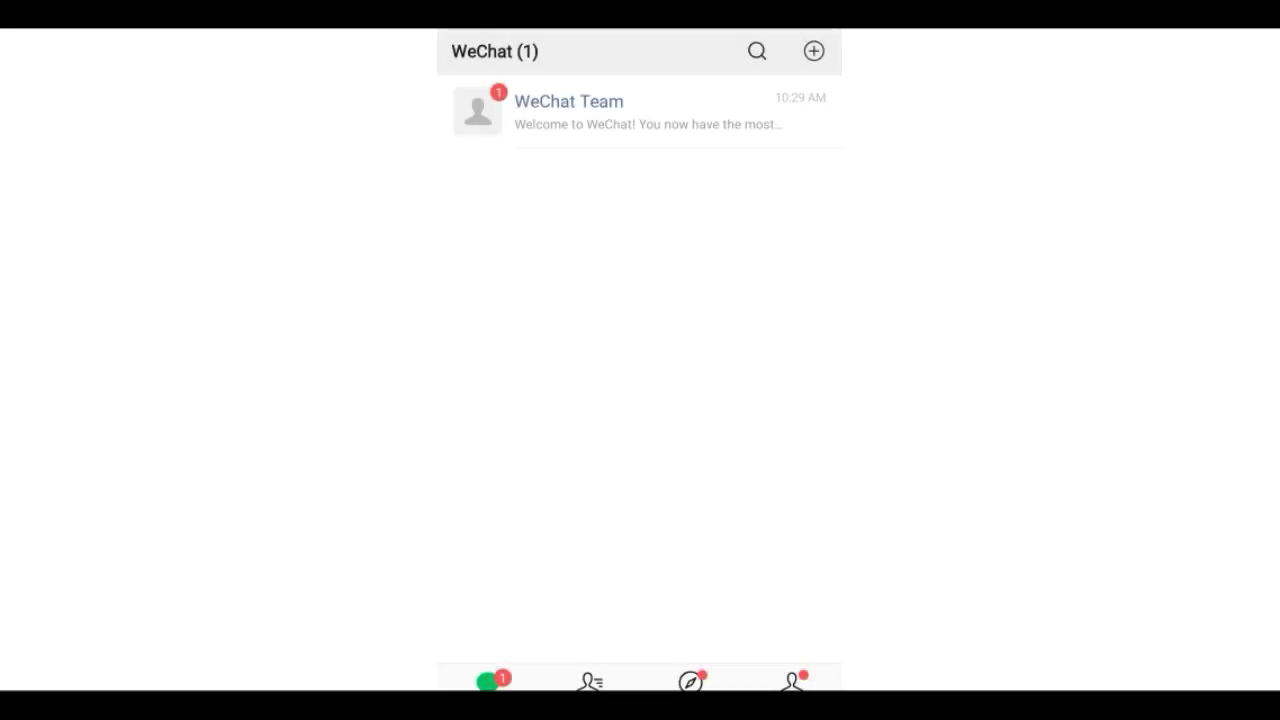
left_click(792, 680)
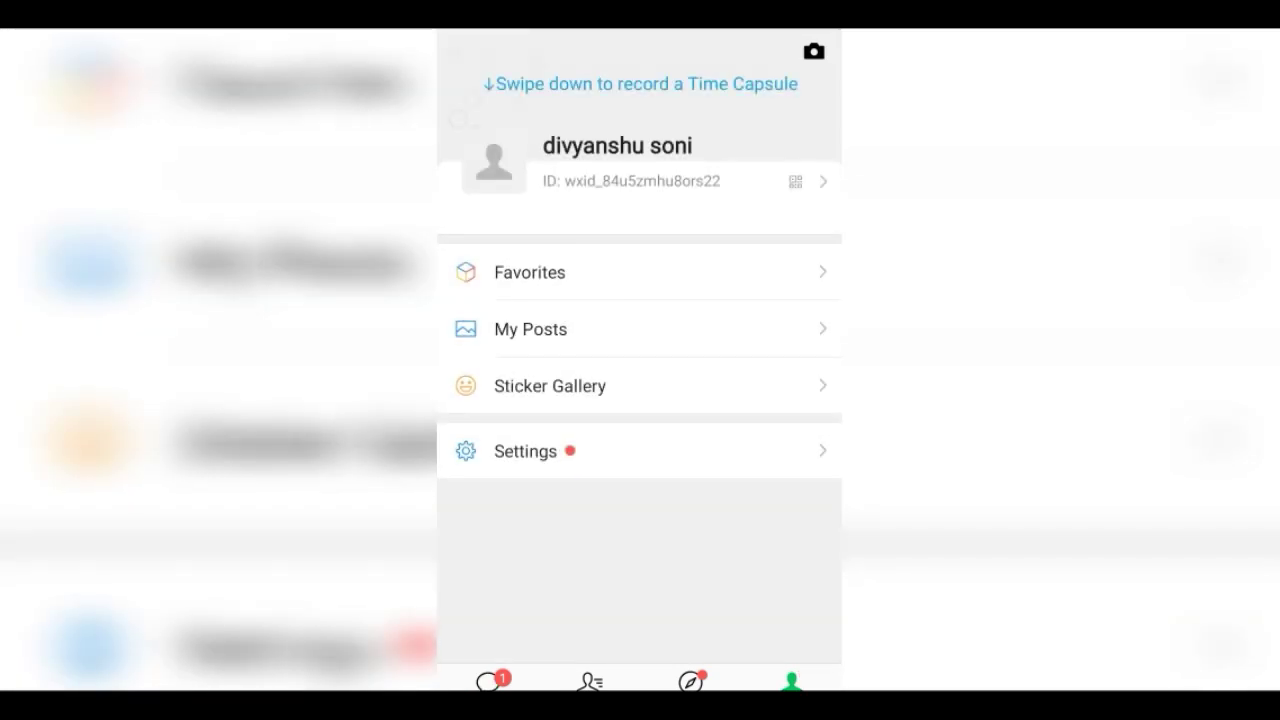